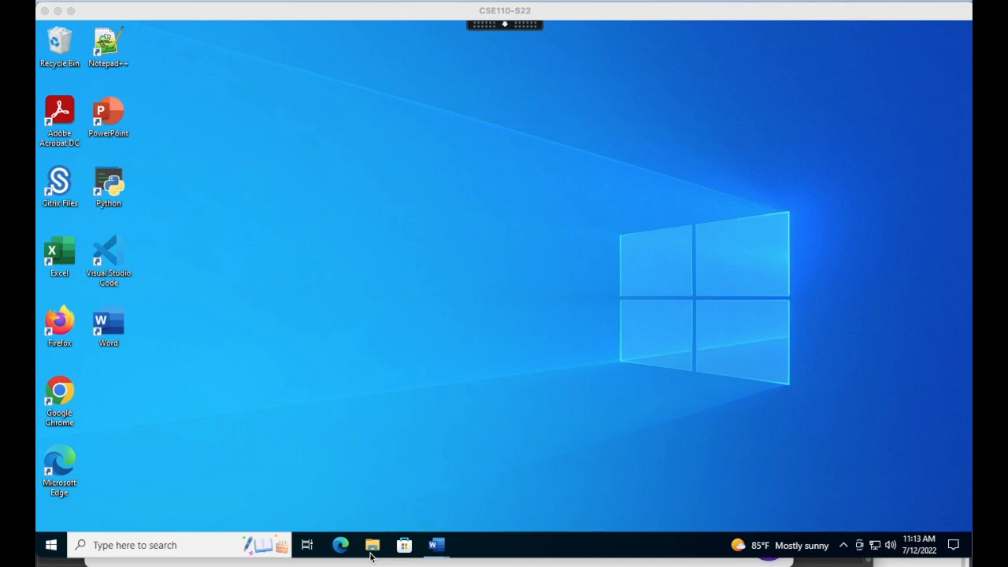
Open the Documents folder in File Explorer.
{"action": "left_click", "coordinate": [371, 551]}
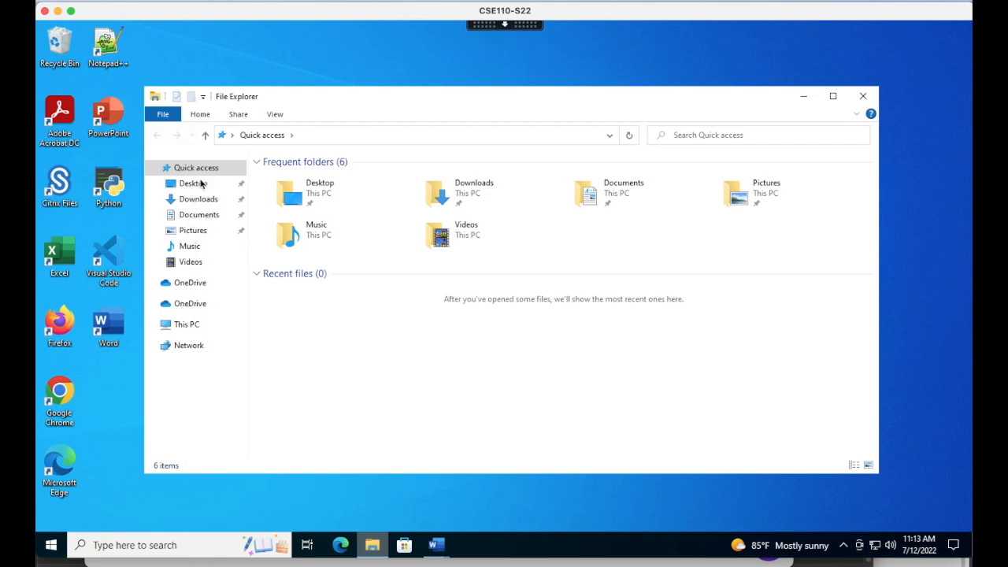
{"action": "left_click", "coordinate": [198, 221]}
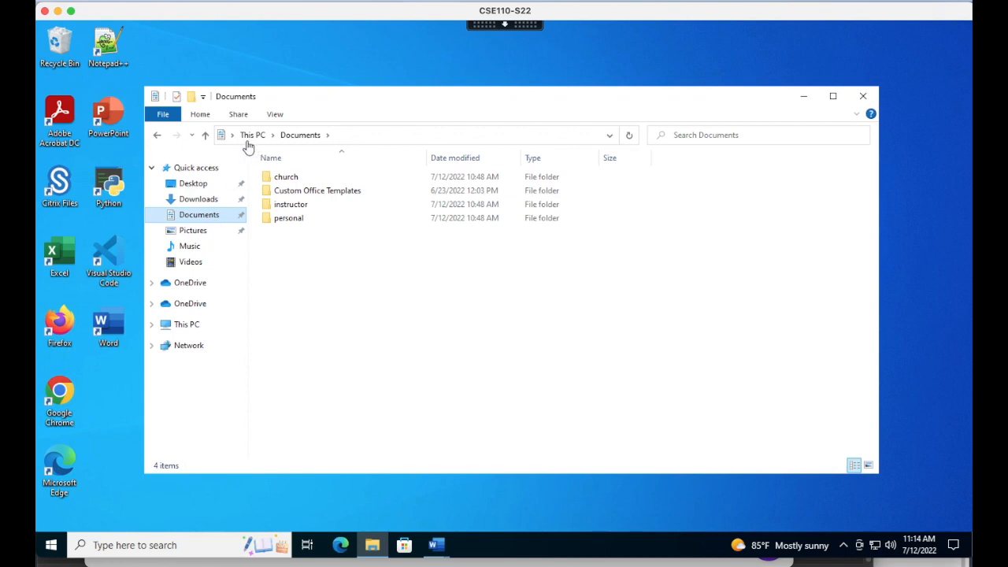
Switch to the Document1 Word window and save the document as sample in the local Documents folder instead of OneDrive.
{"action": "mouse_move", "coordinate": [440, 551]}
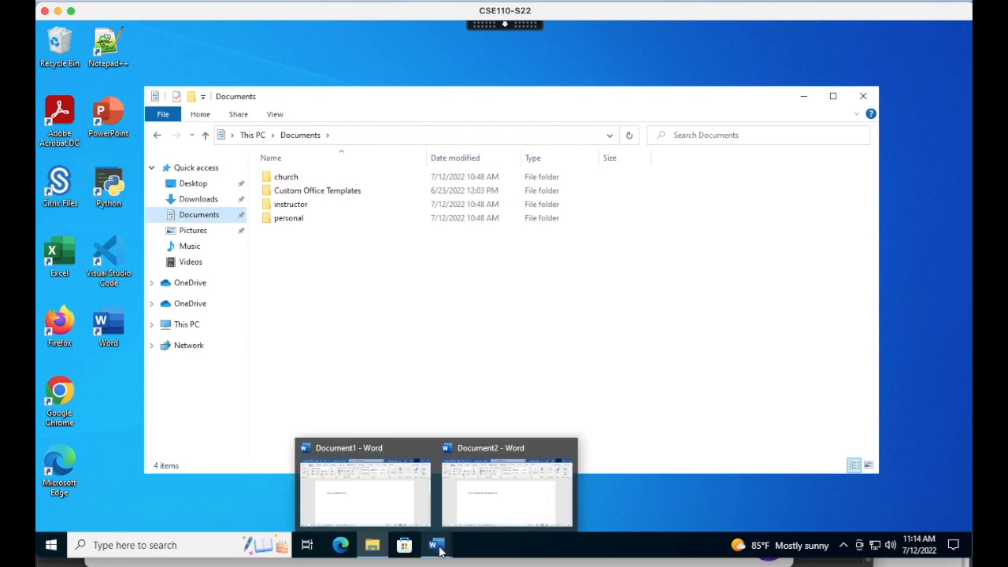
{"action": "left_click", "coordinate": [396, 510]}
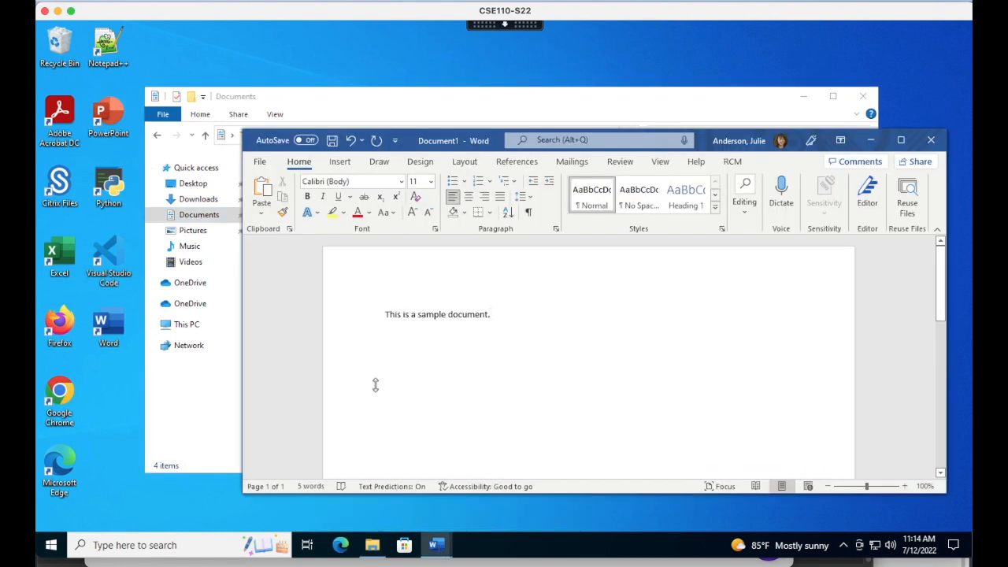
{"action": "left_click", "coordinate": [333, 142]}
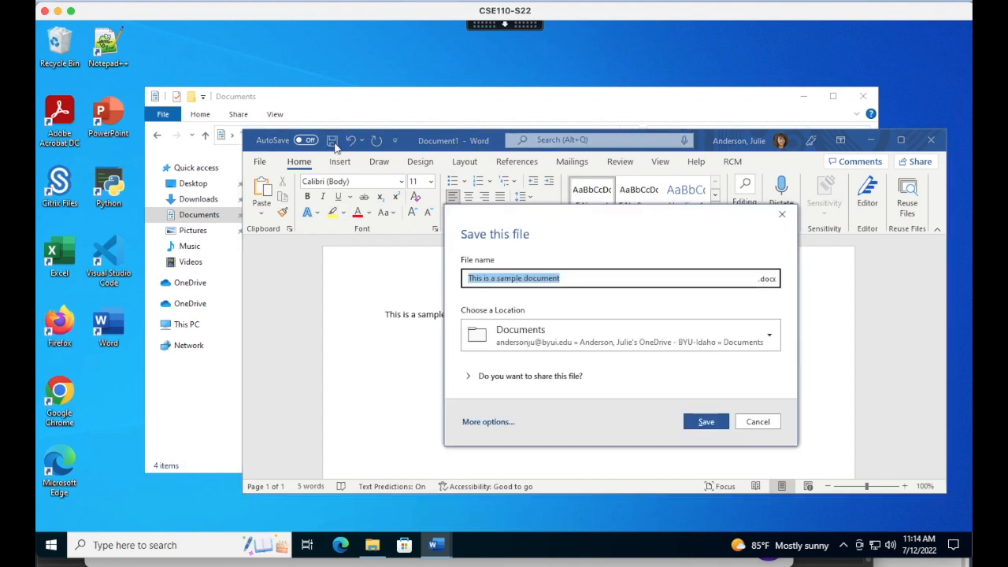
{"action": "type", "text": "sample"}
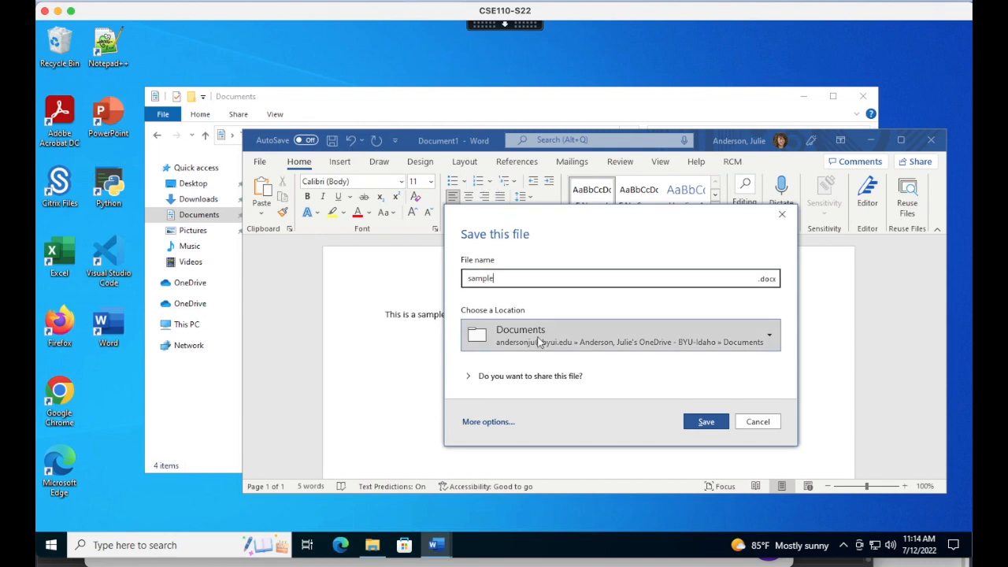
{"action": "left_click", "coordinate": [567, 337]}
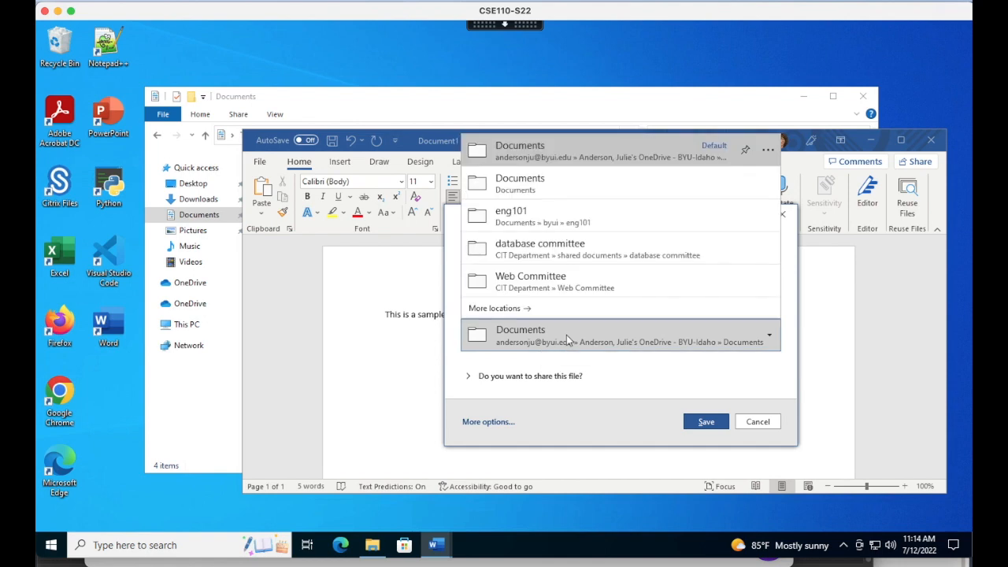
{"action": "left_click", "coordinate": [549, 189]}
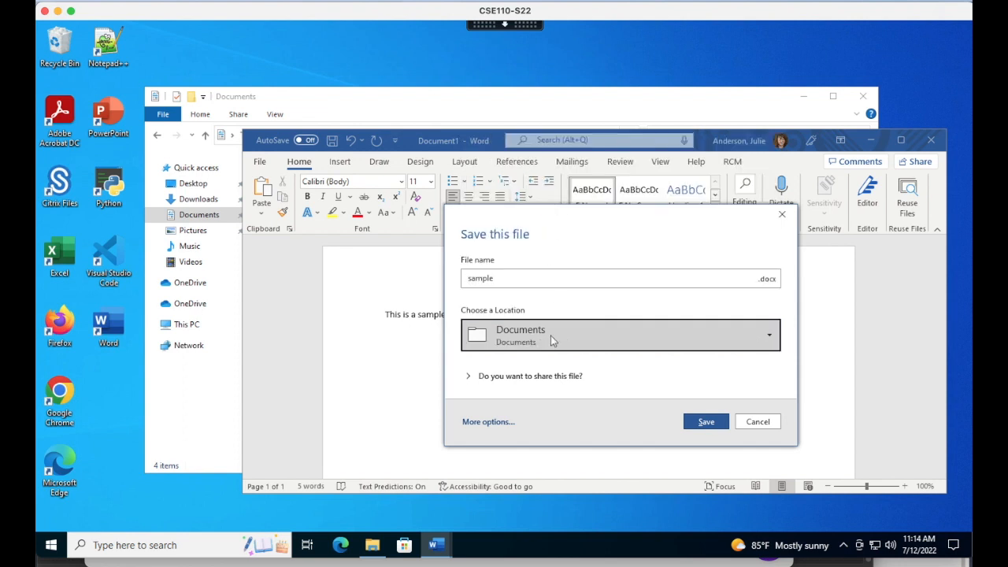
{"action": "left_click", "coordinate": [705, 421]}
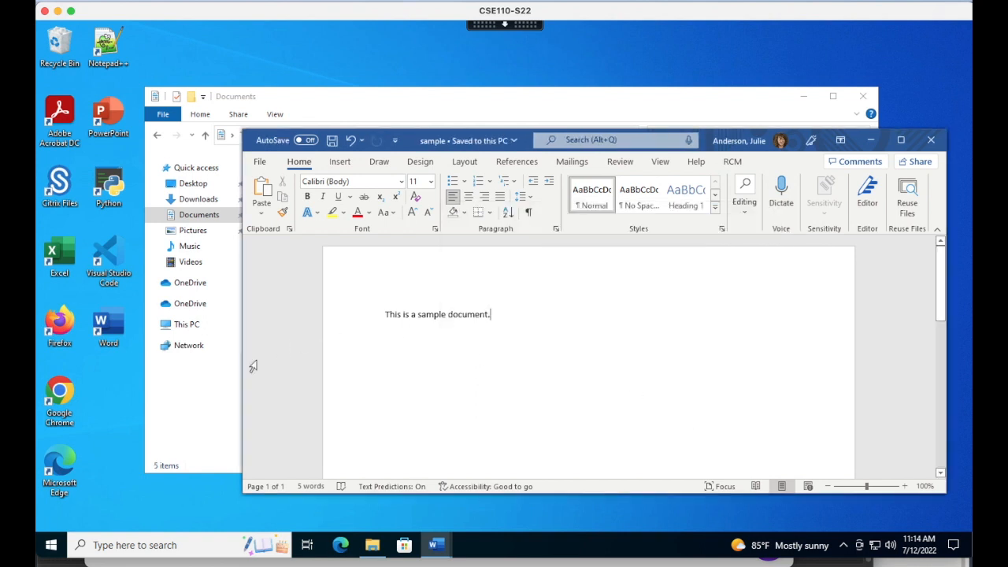
Switch back to File Explorer and create a folder named byui in Documents.
{"action": "left_click", "coordinate": [214, 387]}
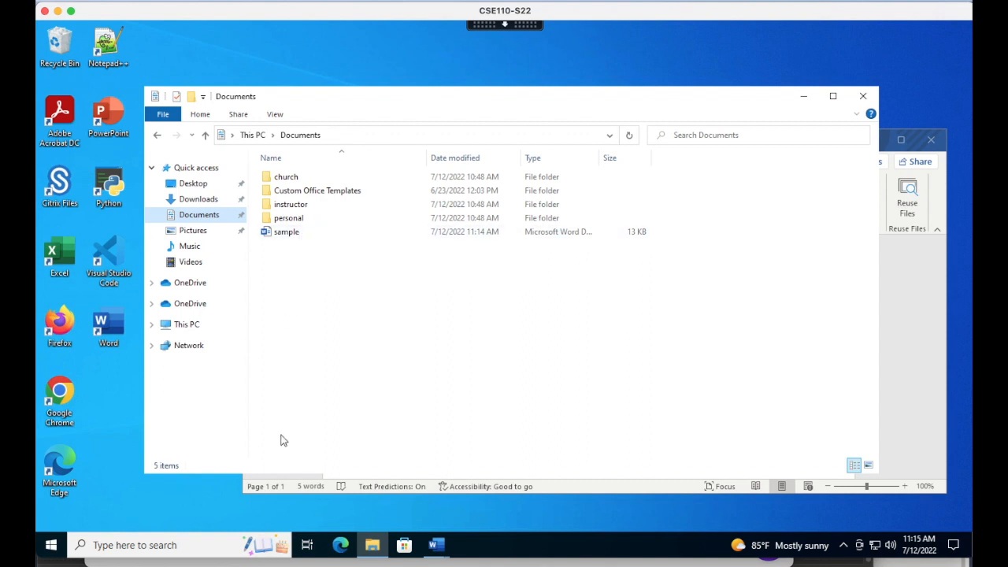
{"action": "right_click", "coordinate": [280, 282]}
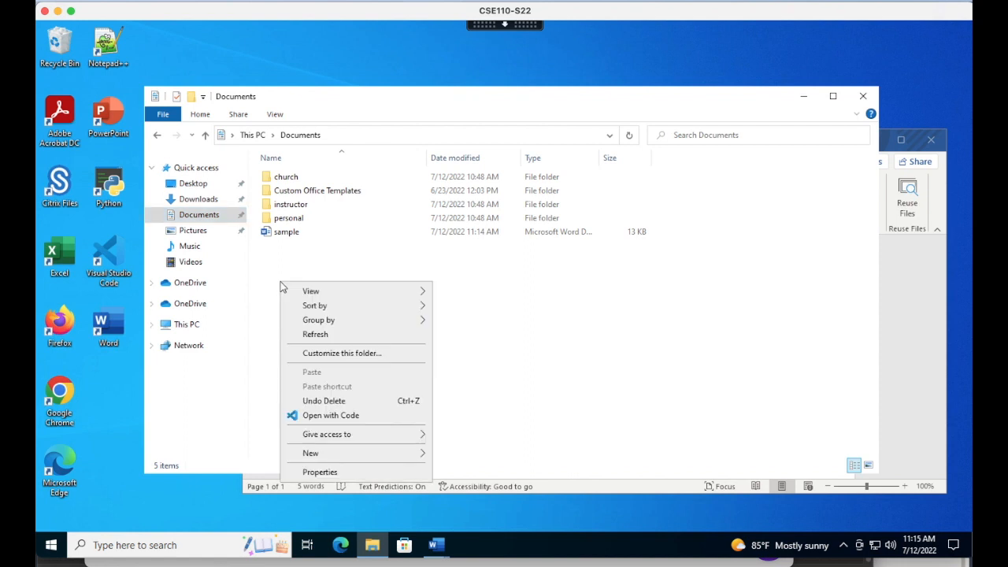
{"action": "mouse_move", "coordinate": [374, 455]}
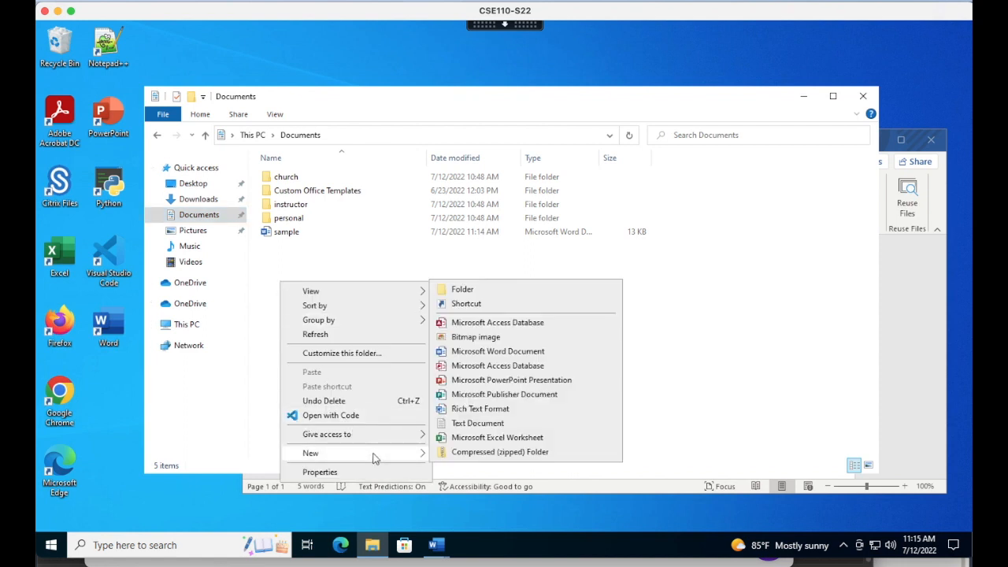
{"action": "left_click", "coordinate": [472, 289]}
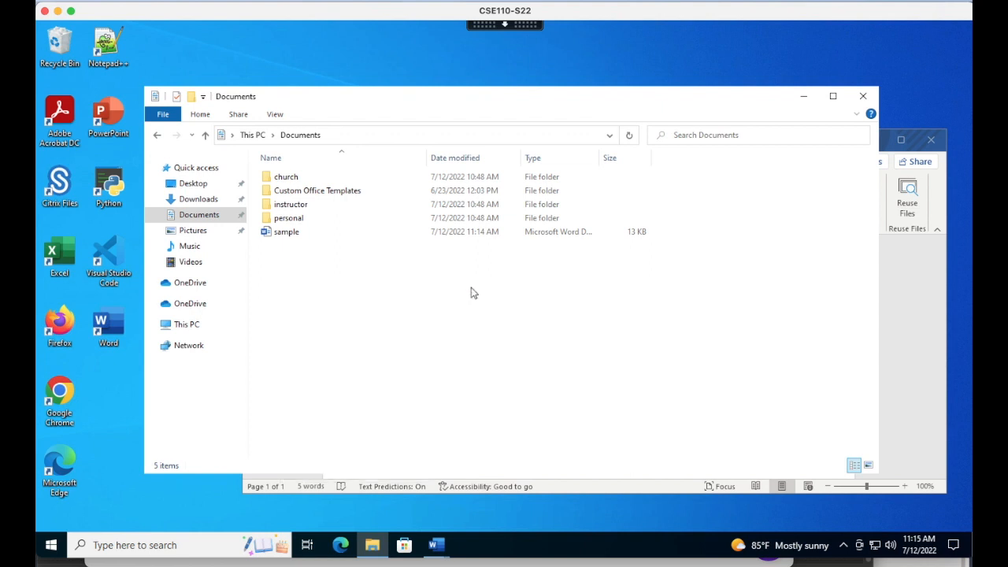
{"action": "type", "text": "byui"}
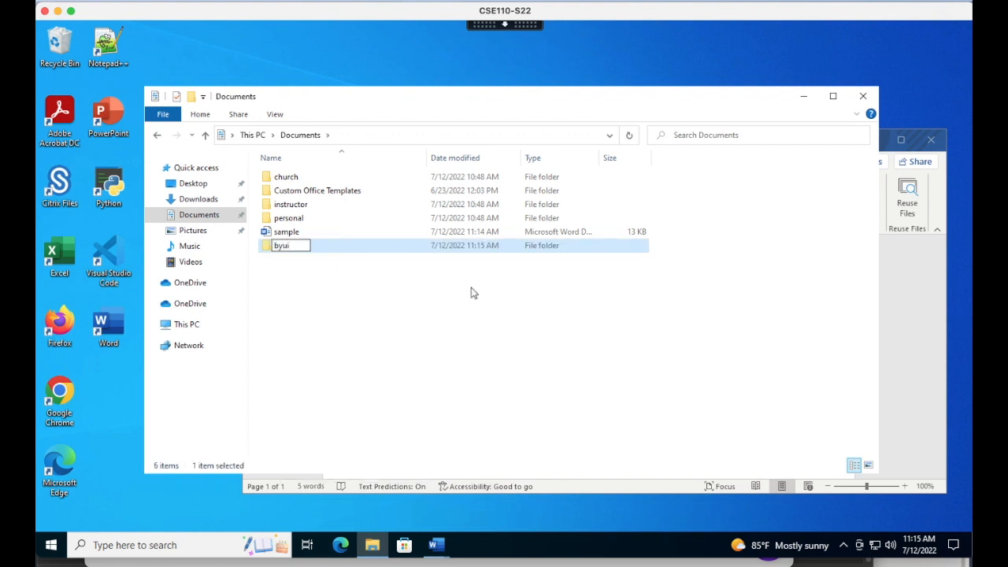
{"action": "key", "text": "Return"}
{"action": "right_click", "coordinate": [386, 315]}
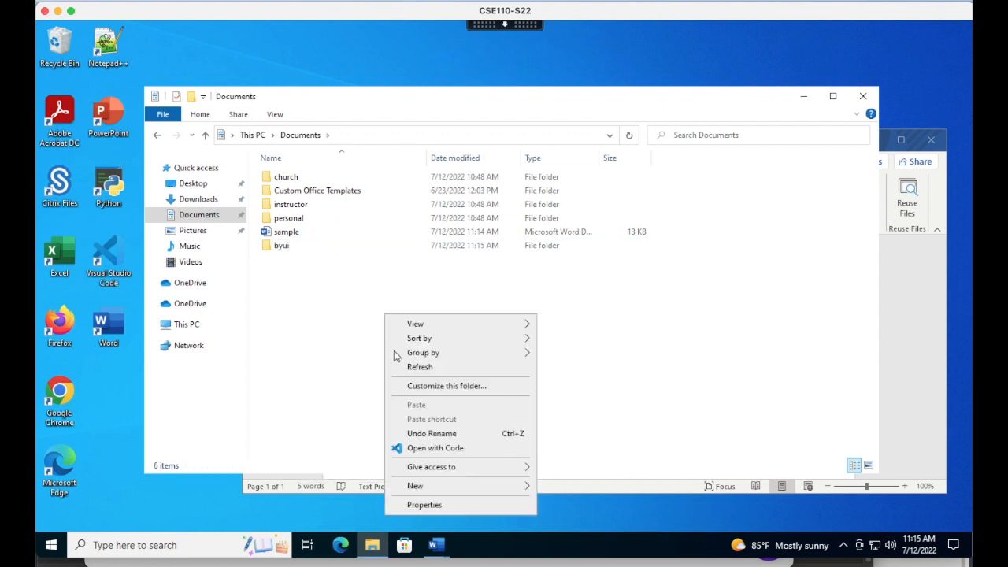
{"action": "mouse_move", "coordinate": [445, 489]}
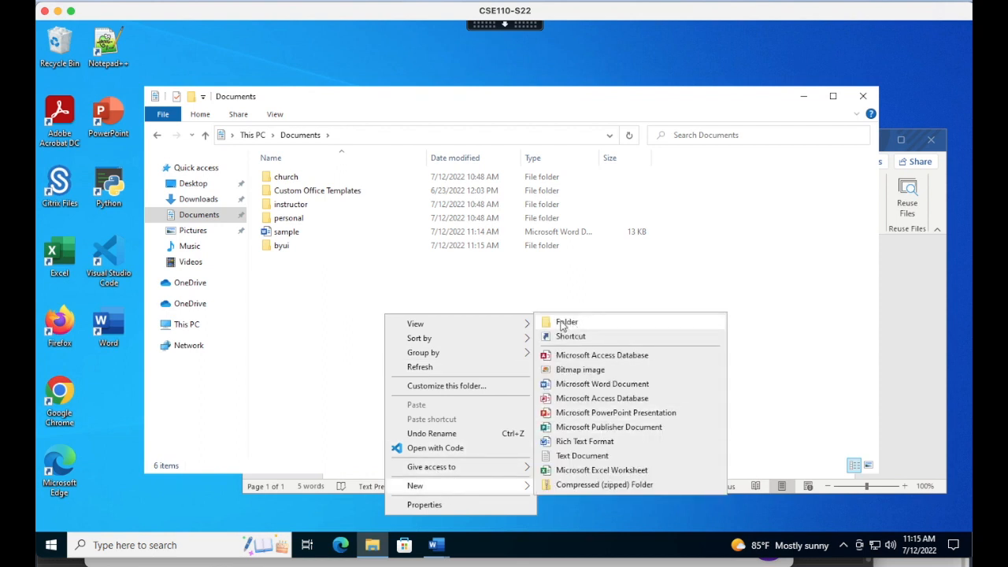
{"action": "left_click", "coordinate": [293, 332]}
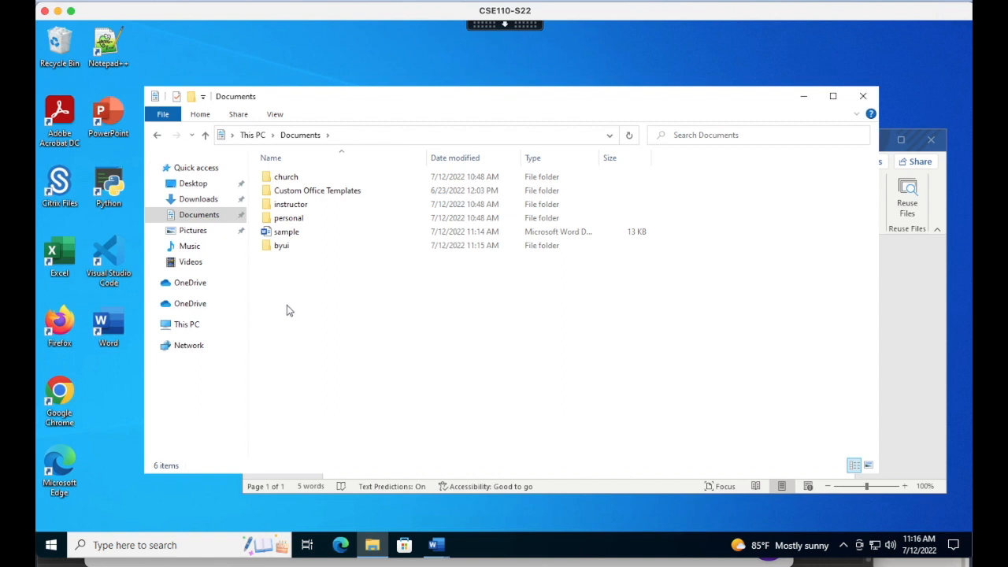
Open the byui folder and create a subfolder named eng101 in it.
{"action": "double_click", "coordinate": [283, 248]}
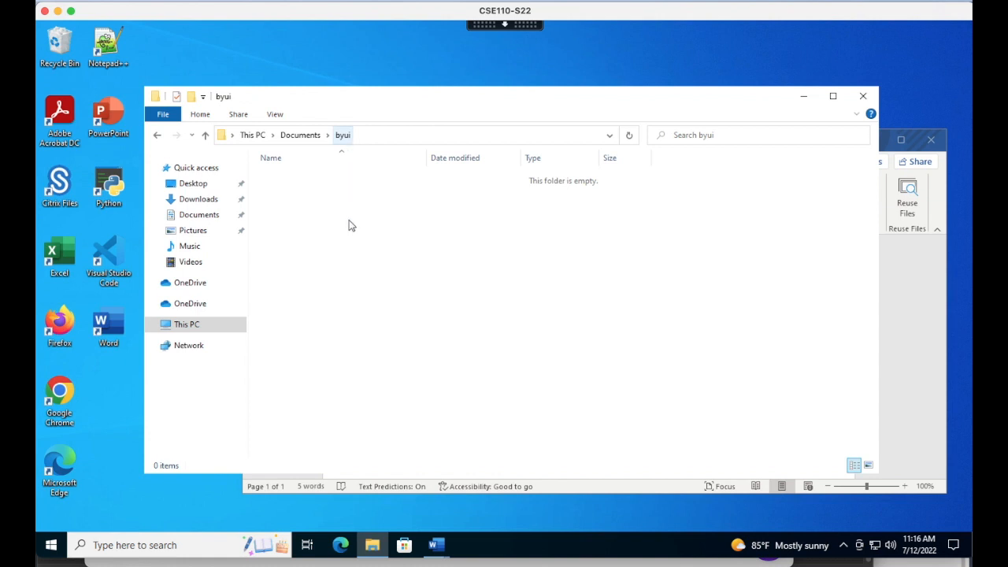
{"action": "right_click", "coordinate": [349, 258]}
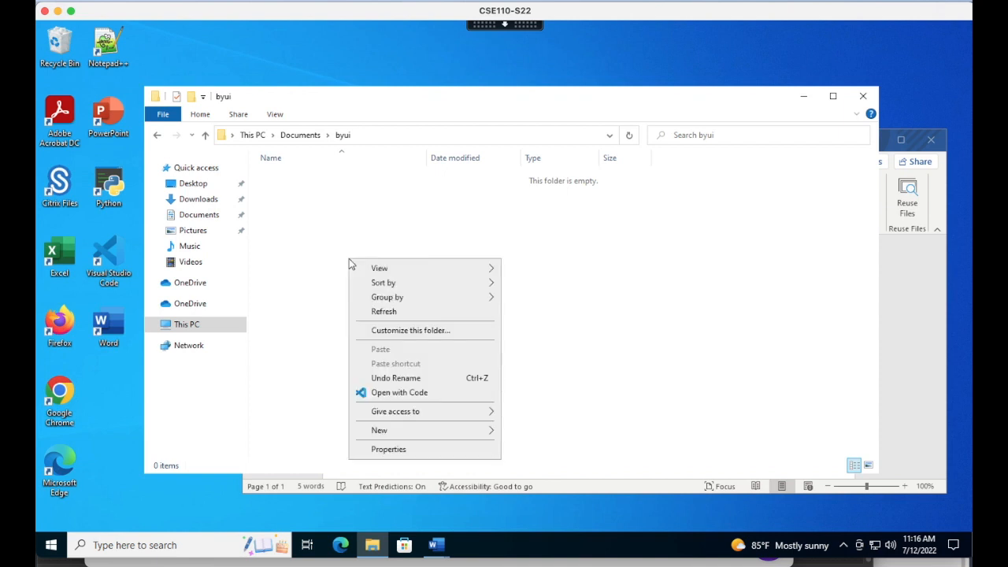
{"action": "mouse_move", "coordinate": [405, 430]}
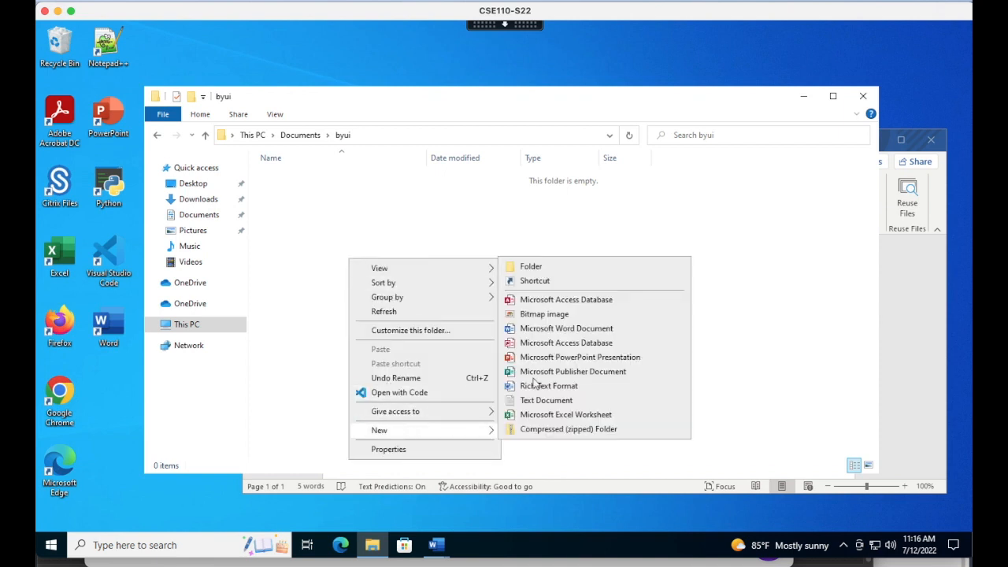
{"action": "left_click", "coordinate": [530, 266]}
{"action": "type", "text": "en"}
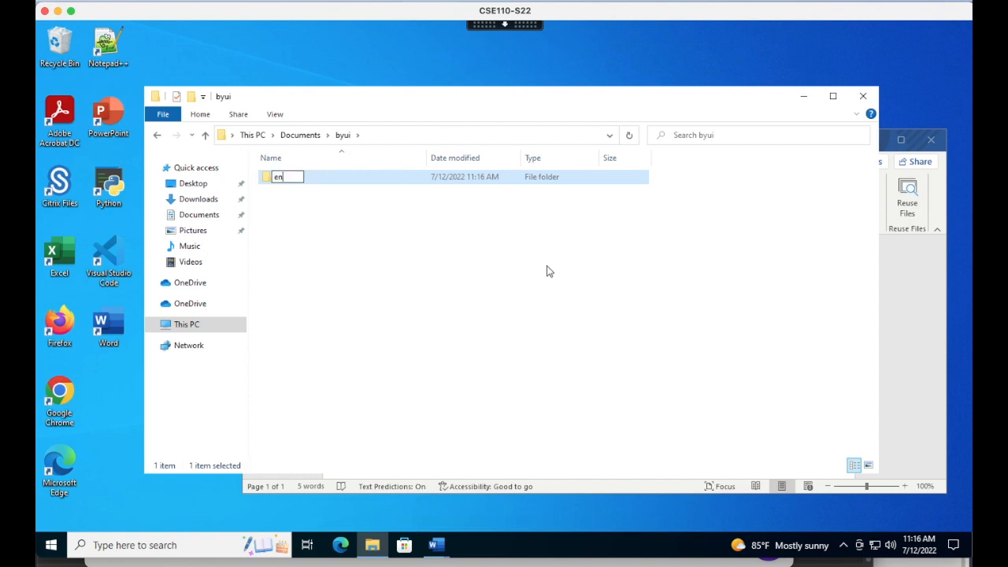
{"action": "type", "text": "g101"}
{"action": "key", "text": "Return"}
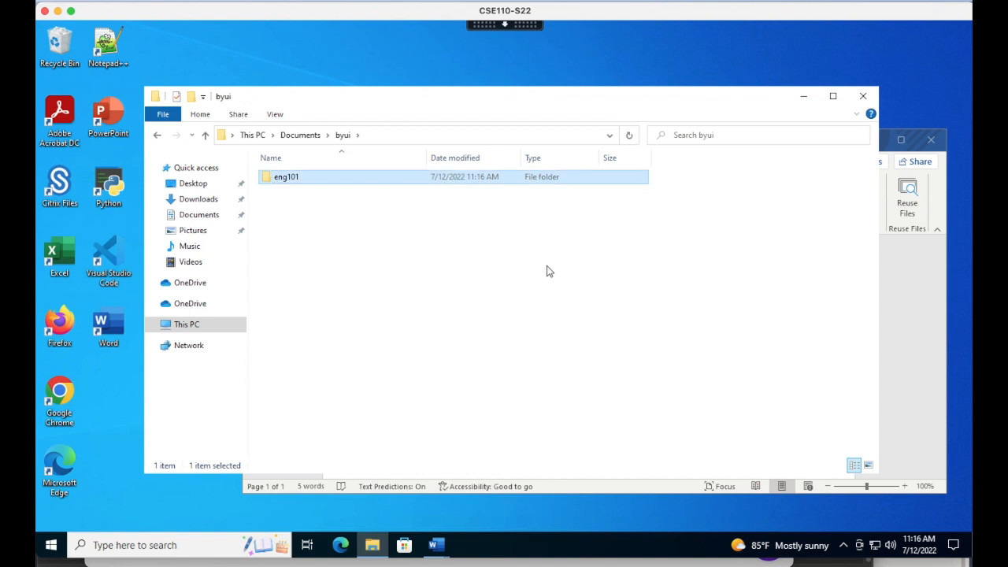
Switch to the Document2 Word window and save the document as assignment_1 in Documents > byui > eng101.
{"action": "mouse_move", "coordinate": [444, 548]}
{"action": "left_click", "coordinate": [488, 504]}
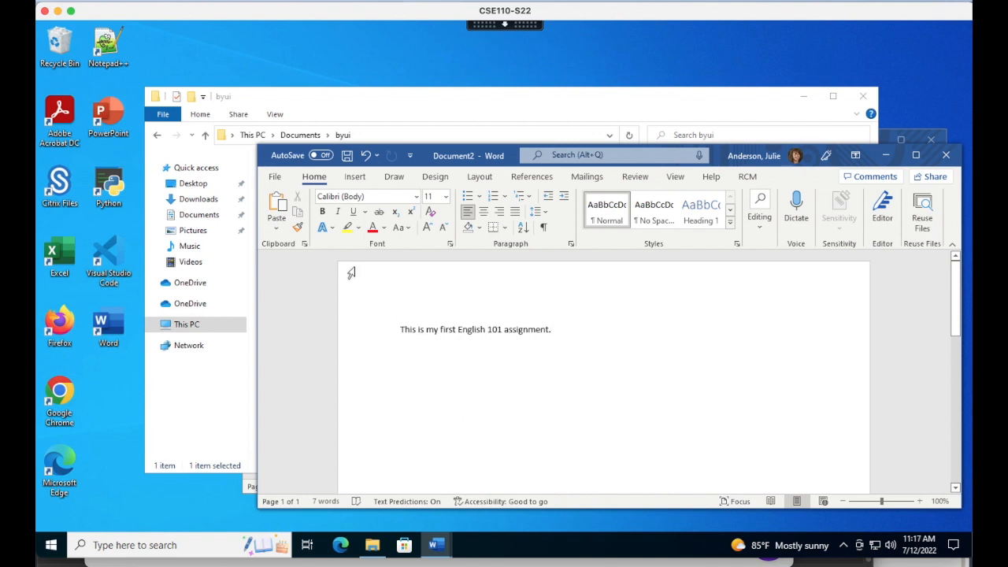
{"action": "left_click", "coordinate": [347, 157]}
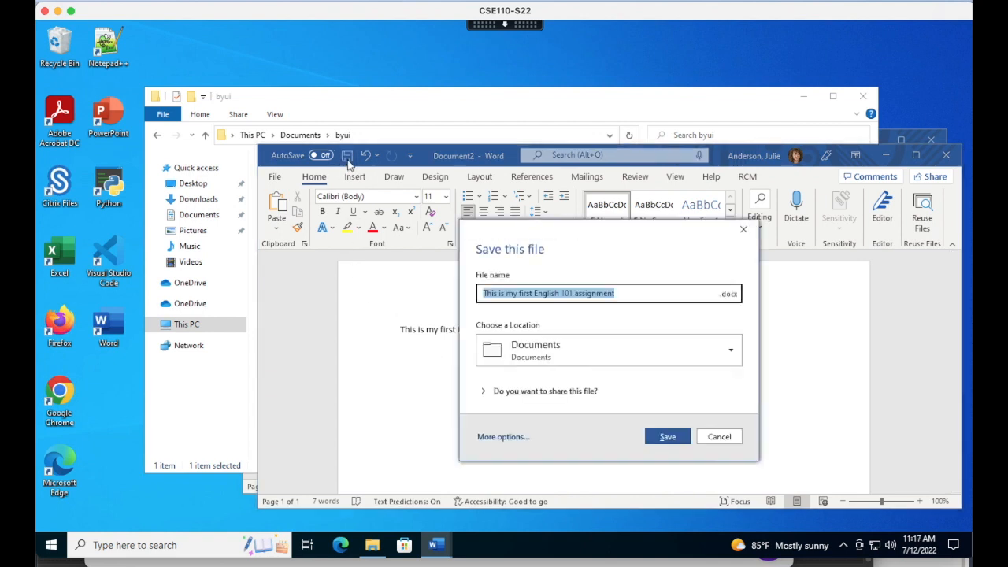
{"action": "left_click", "coordinate": [589, 356]}
{"action": "left_click", "coordinate": [551, 229]}
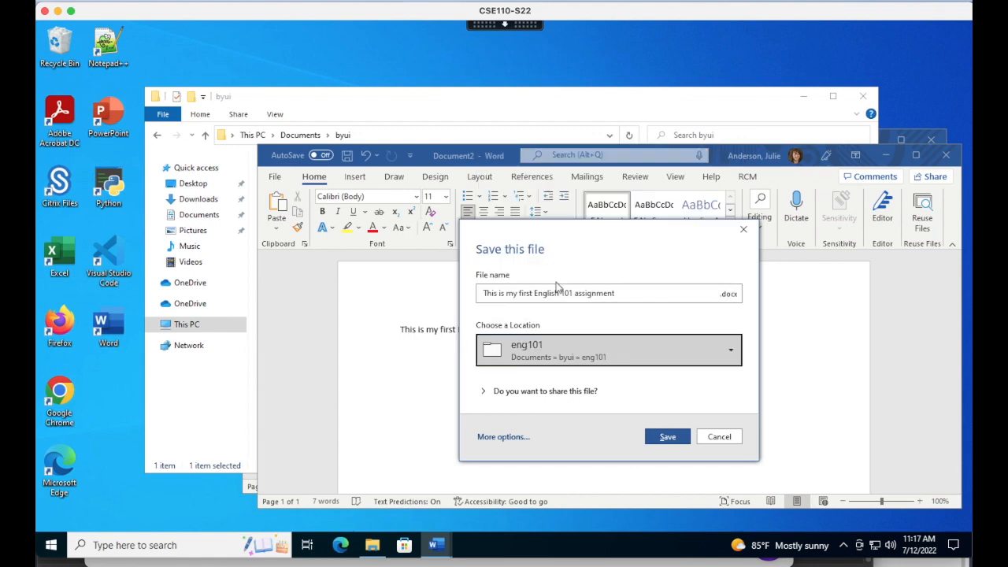
{"action": "left_click", "coordinate": [628, 293]}
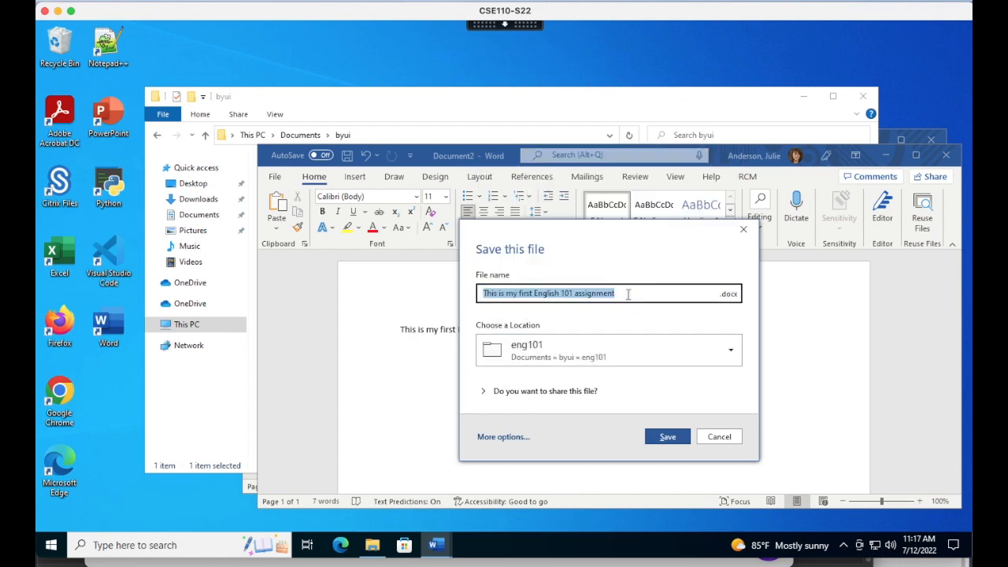
{"action": "type", "text": "assignment_1"}
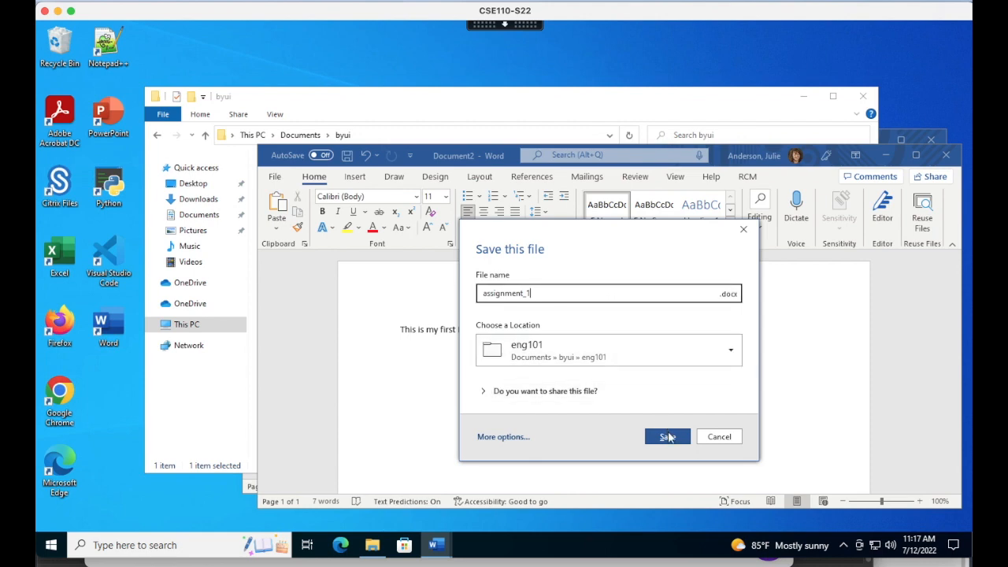
{"action": "left_click", "coordinate": [668, 437]}
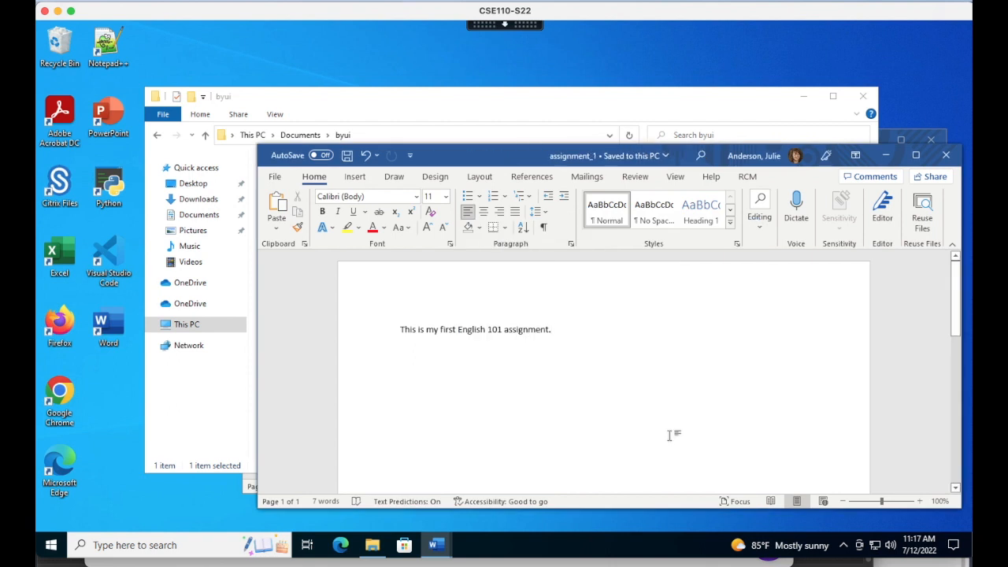
In File Explorer, view the eng101 folder's contents, return to Documents, and browse through byui back into eng101.
{"action": "left_click", "coordinate": [341, 109]}
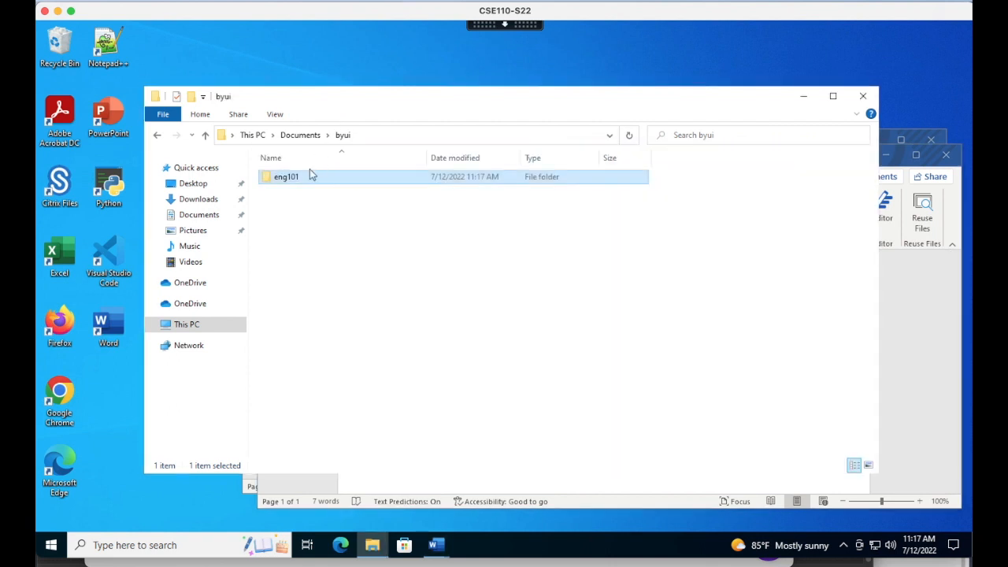
{"action": "double_click", "coordinate": [286, 179]}
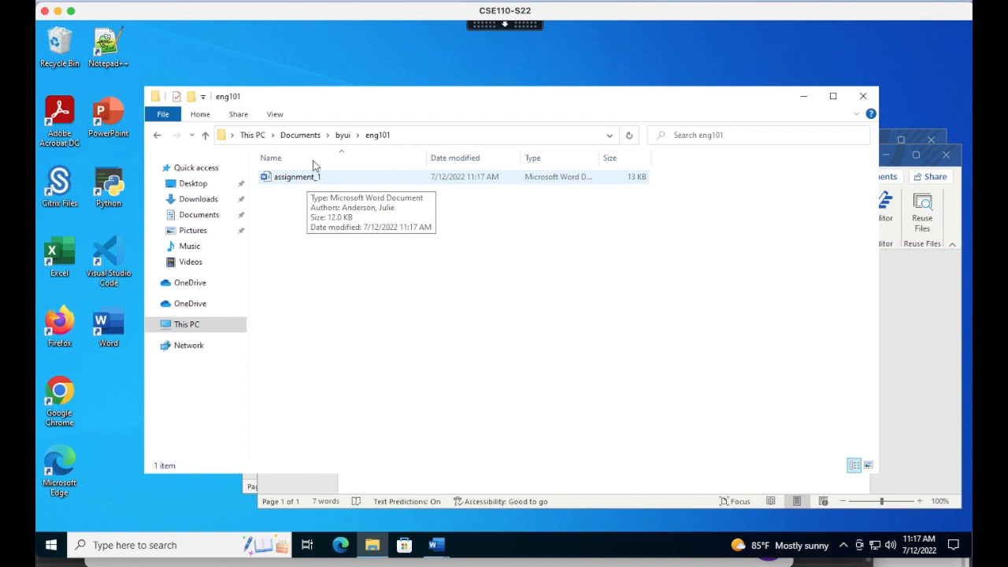
{"action": "left_click", "coordinate": [300, 134]}
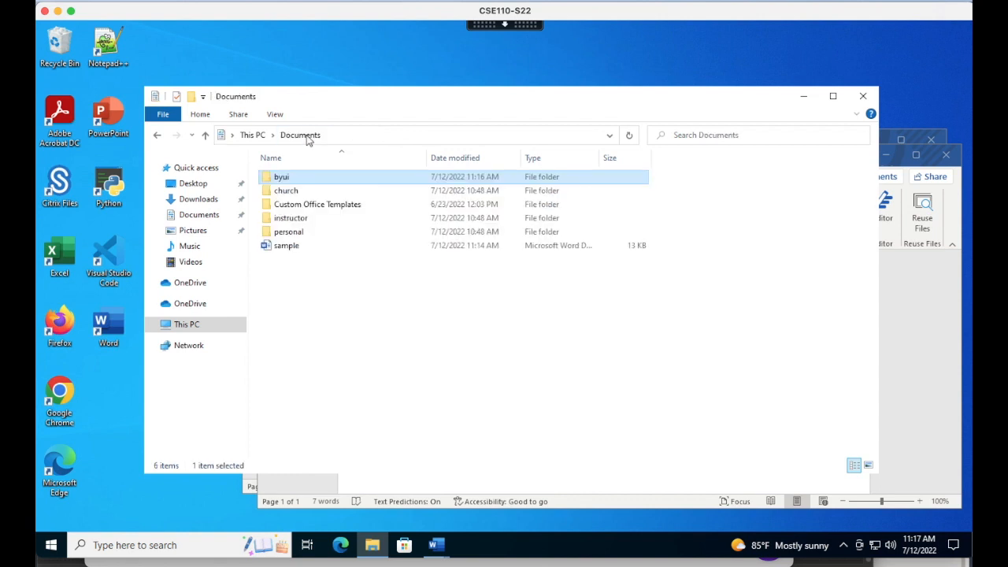
{"action": "double_click", "coordinate": [285, 179]}
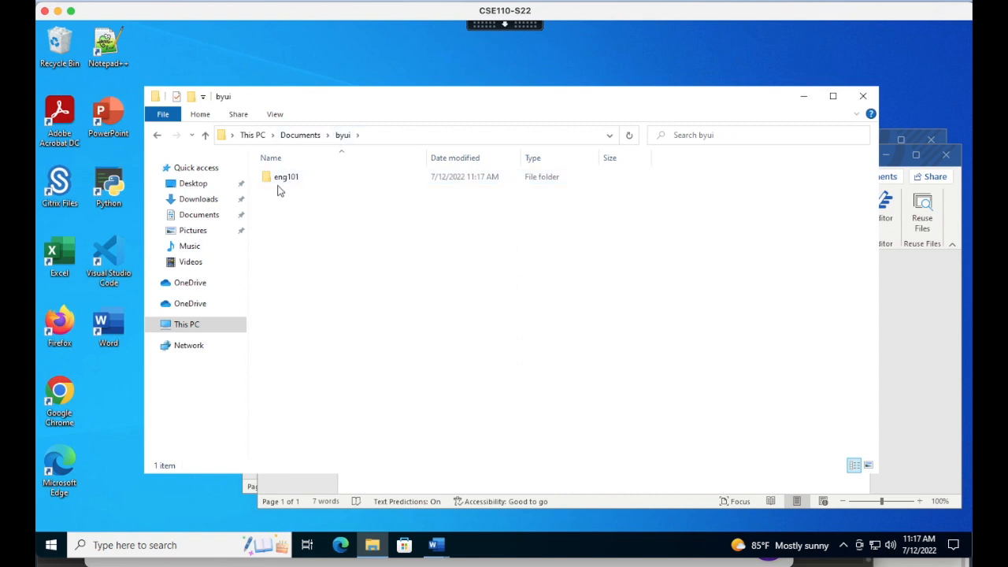
{"action": "double_click", "coordinate": [281, 181]}
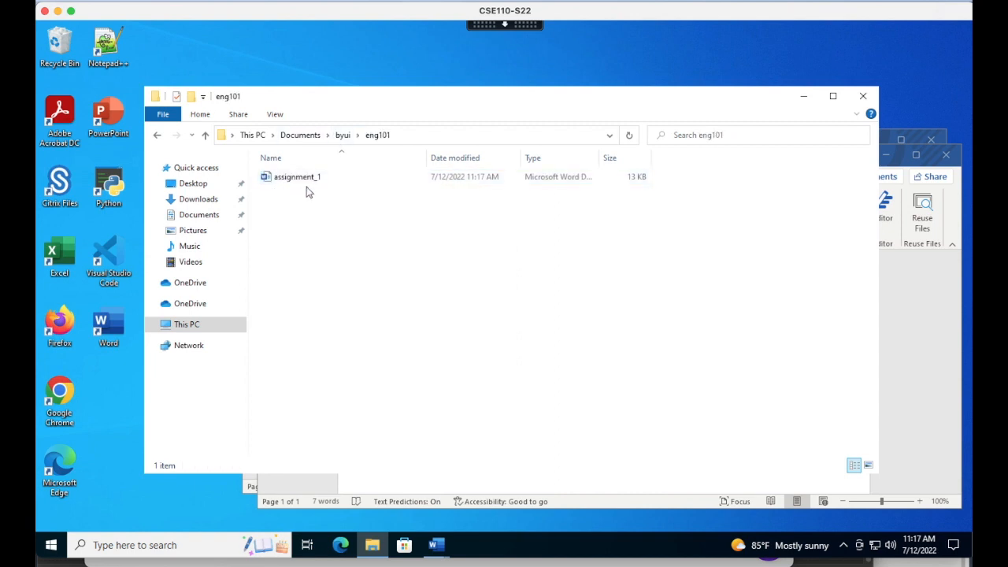